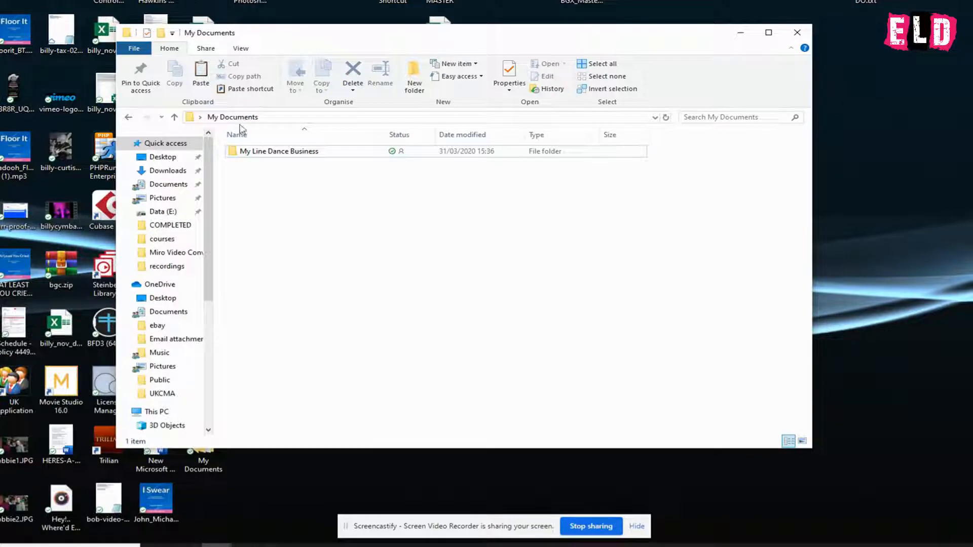
Open the video folder inside My Line Dance Business and delete its compressed subfolder
click(256, 155)
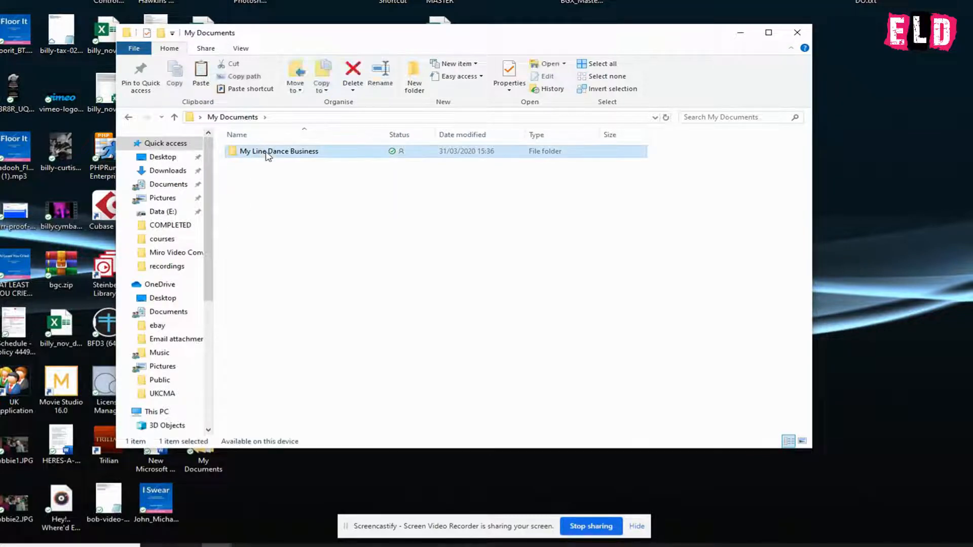
double_click(256, 153)
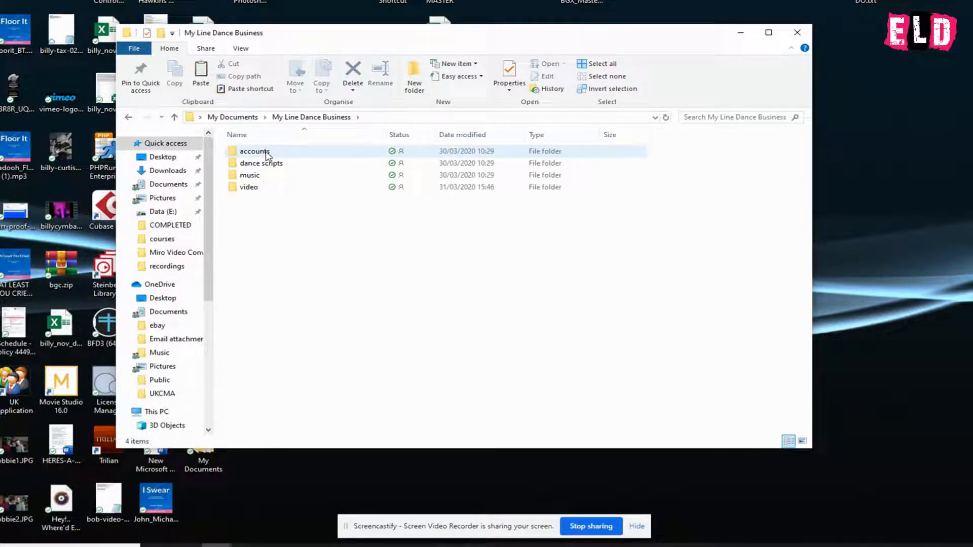
double_click(250, 187)
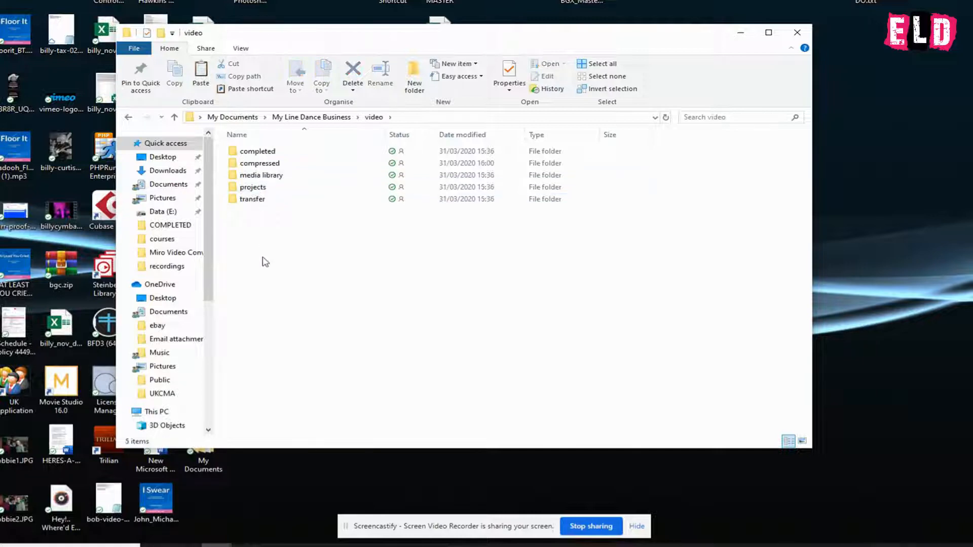
click(265, 167)
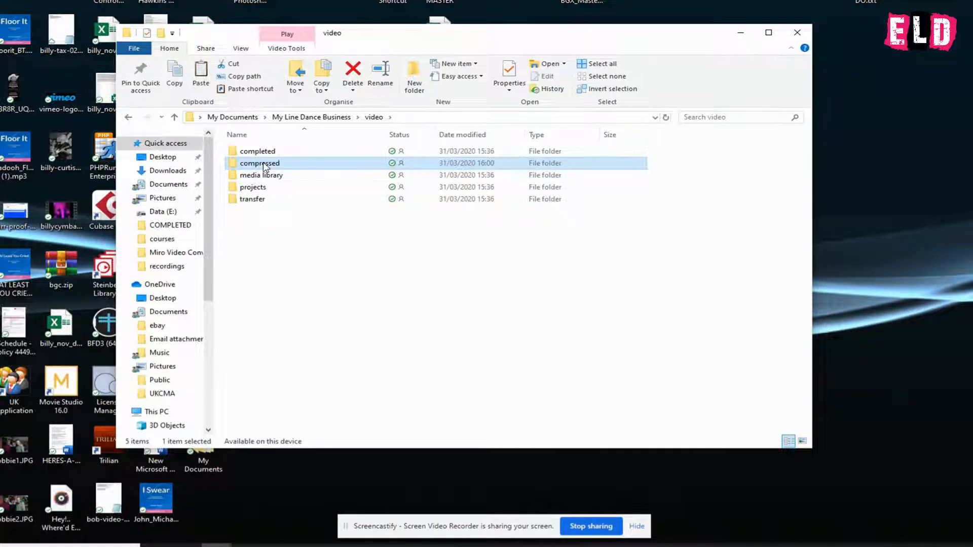
key(Delete)
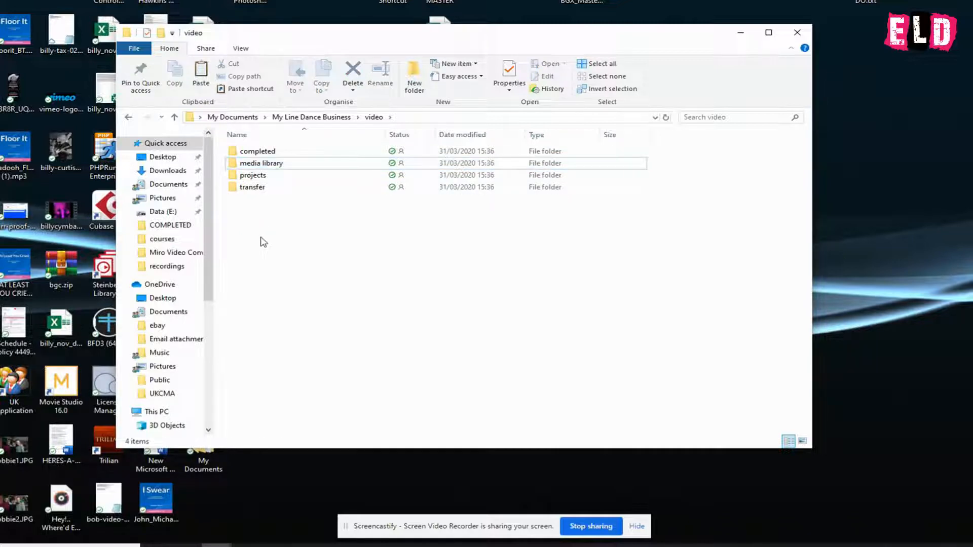
Create a new folder named compressed inside the video folder
right_click(261, 237)
mouse_move(319, 442)
click(486, 286)
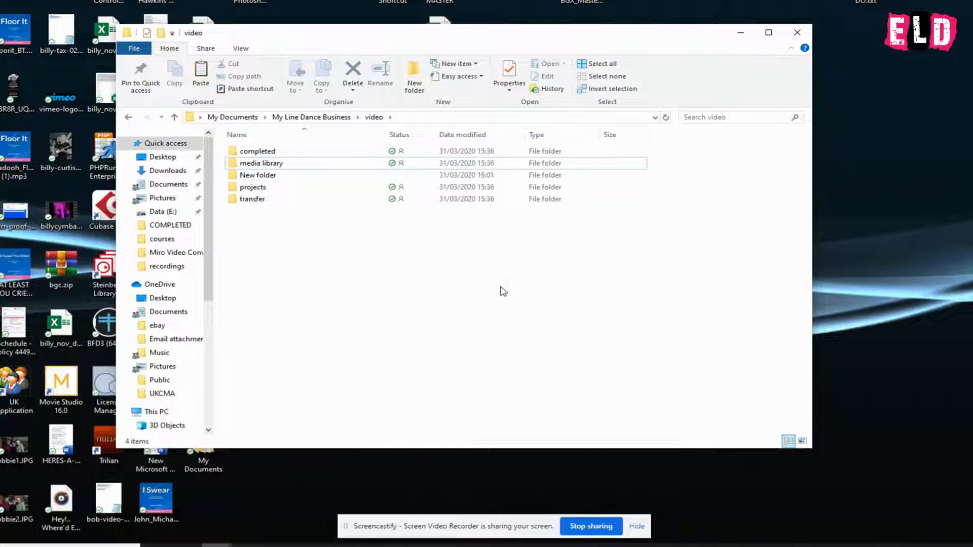
text(com)
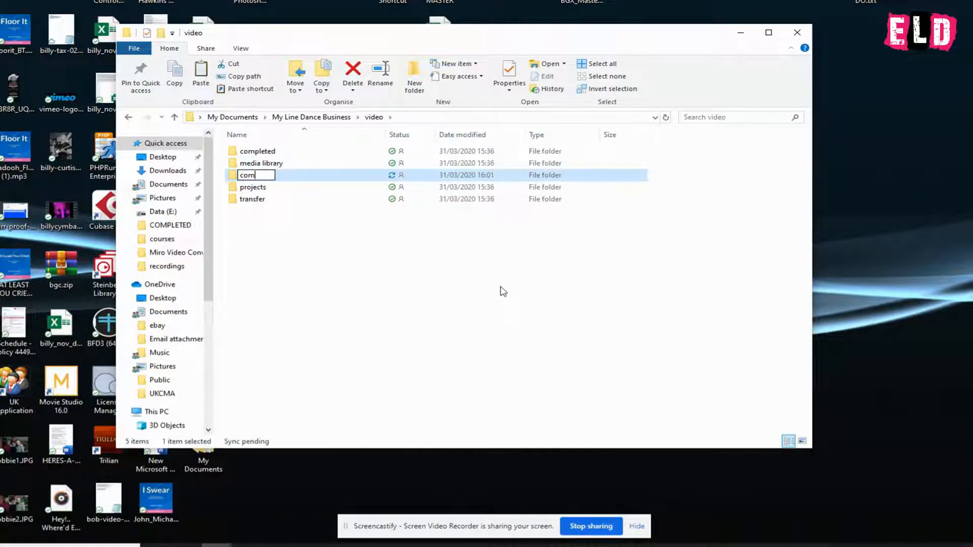
text(pressed)
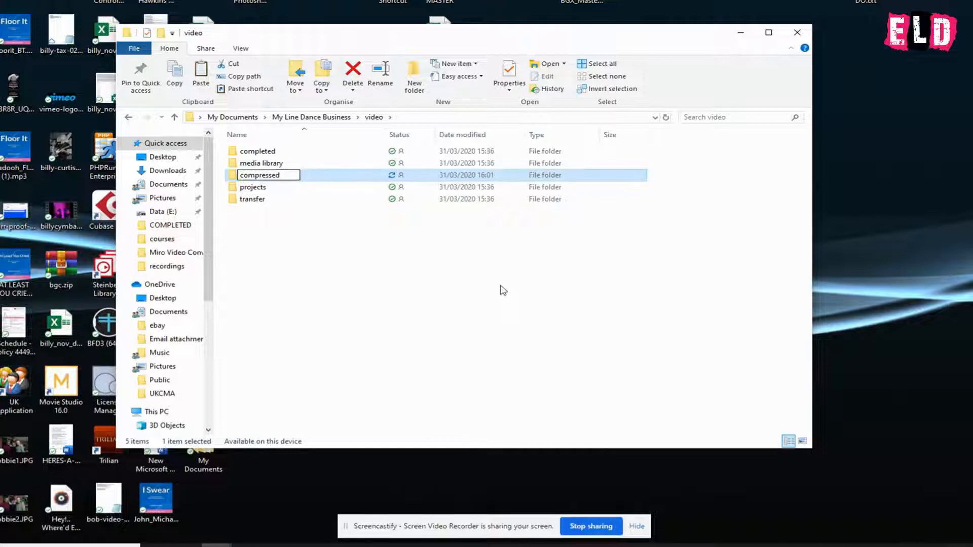
click(339, 254)
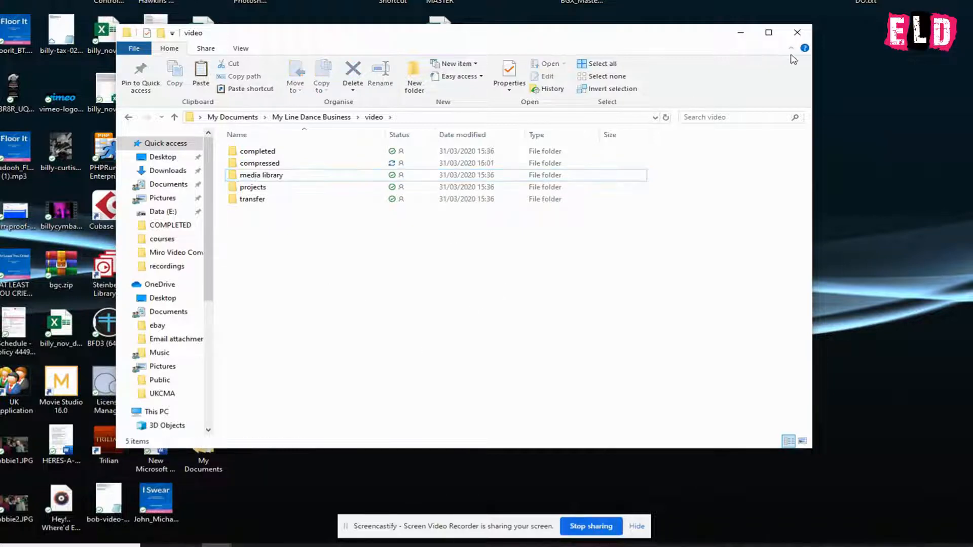
Minimize the file window, launch HandBrake from the desktop and maximize it
click(740, 32)
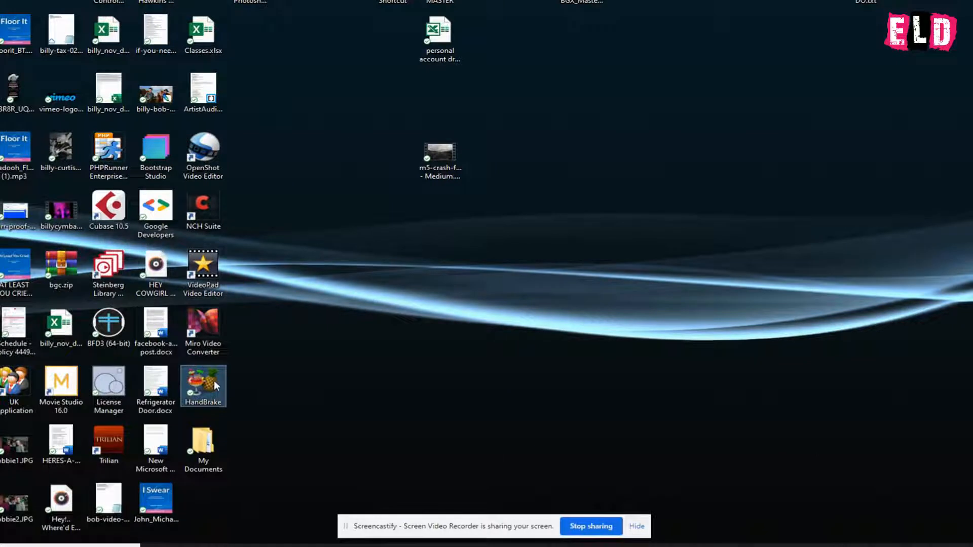
double_click(213, 381)
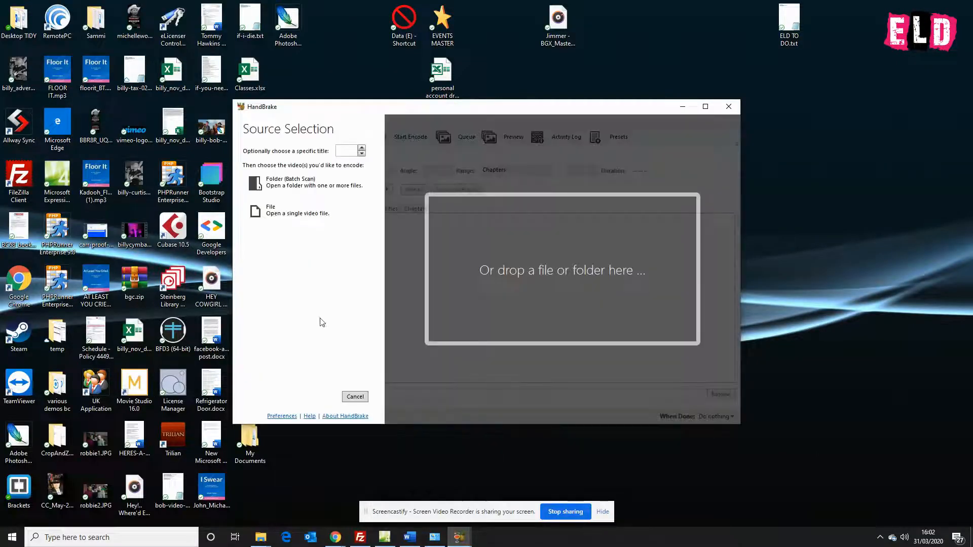
click(705, 106)
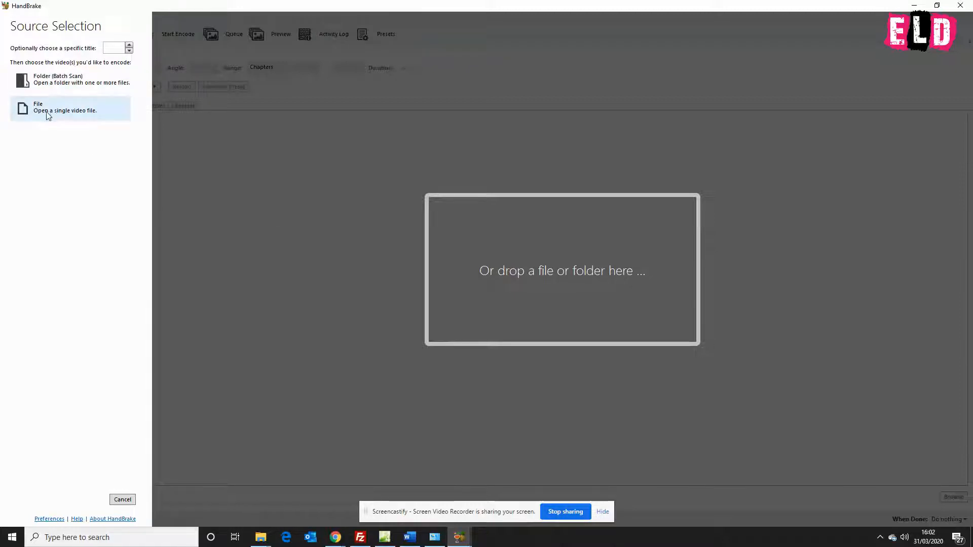
Choose to open a single video file and browse to My Documents > My Line Dance Business > video > completed
click(81, 116)
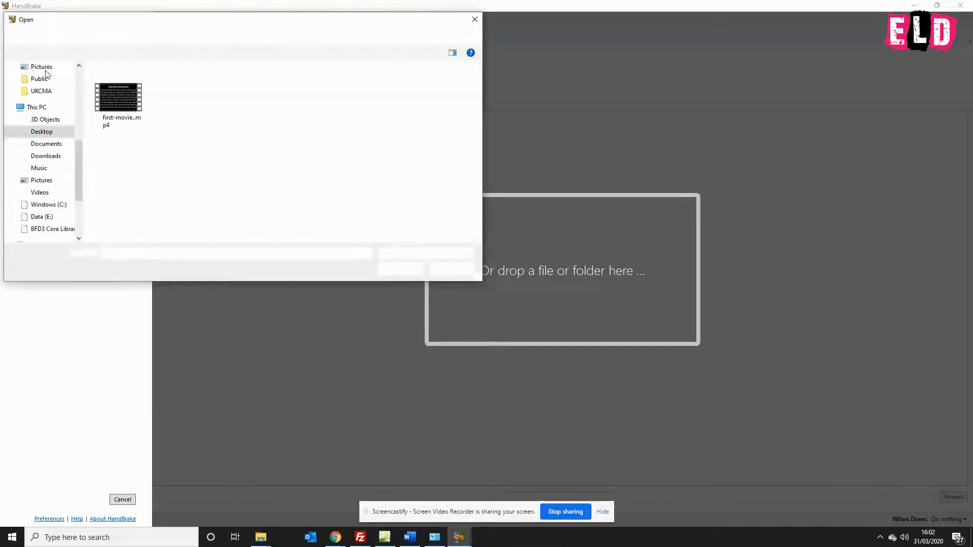
scroll(68, 133, up, 2)
scroll(68, 133, up, 1)
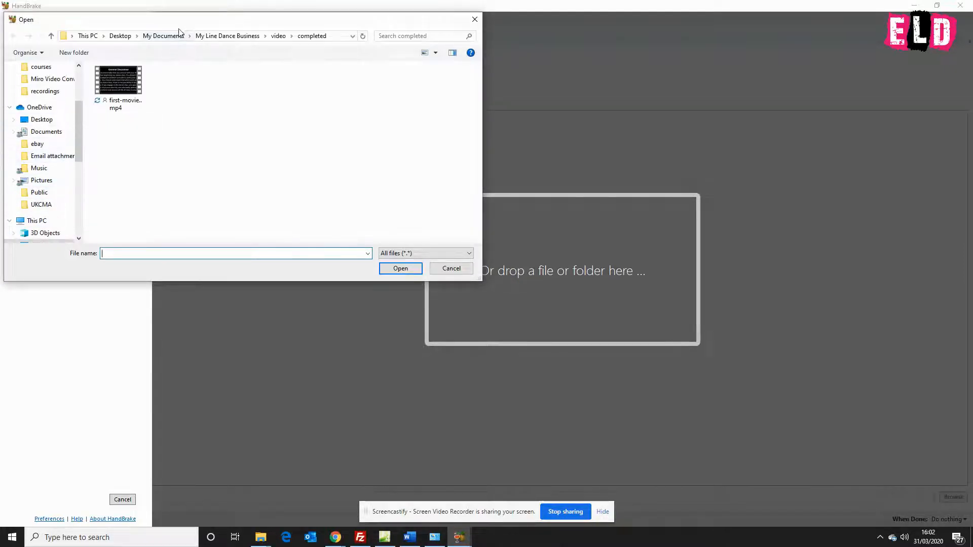
click(163, 36)
click(141, 84)
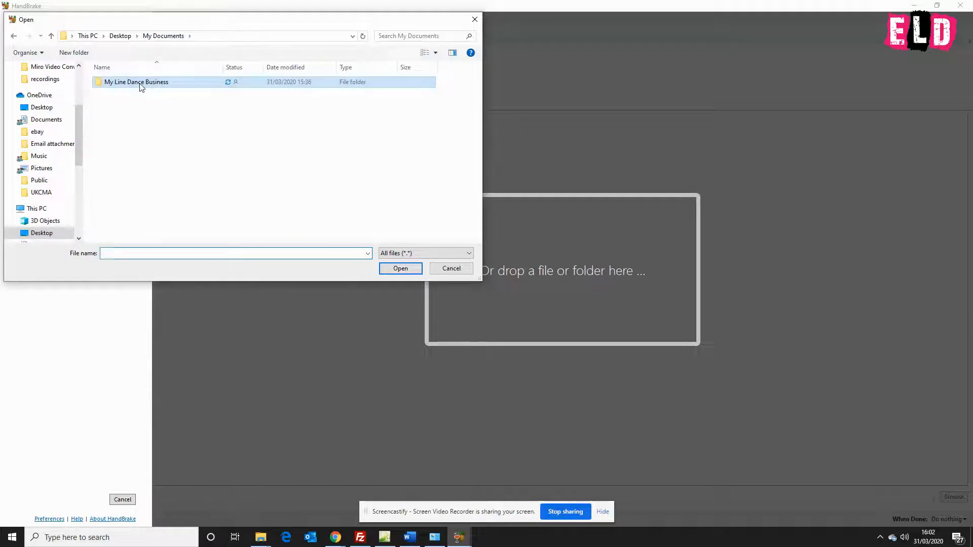
double_click(141, 86)
double_click(130, 114)
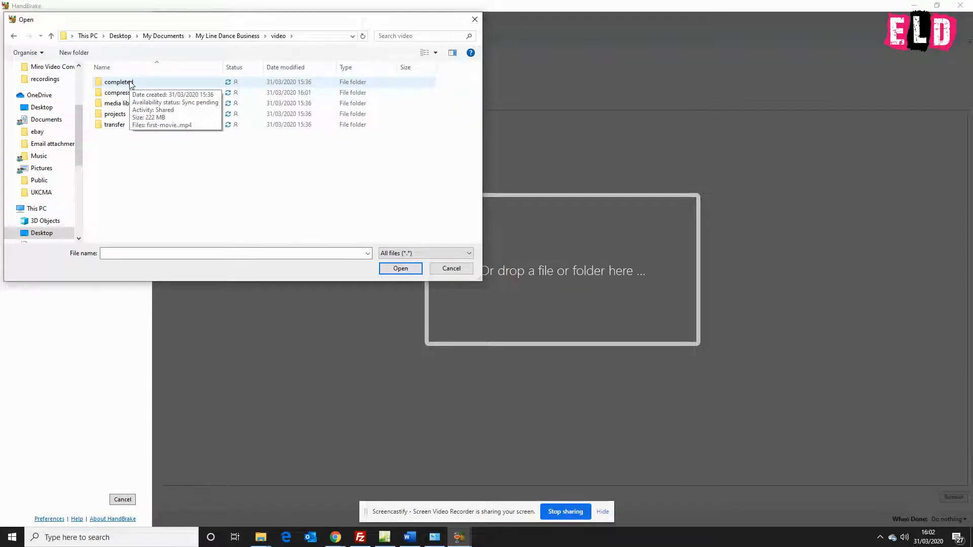
double_click(130, 85)
Check the file size of first-movie..mp4 in its properties
click(129, 95)
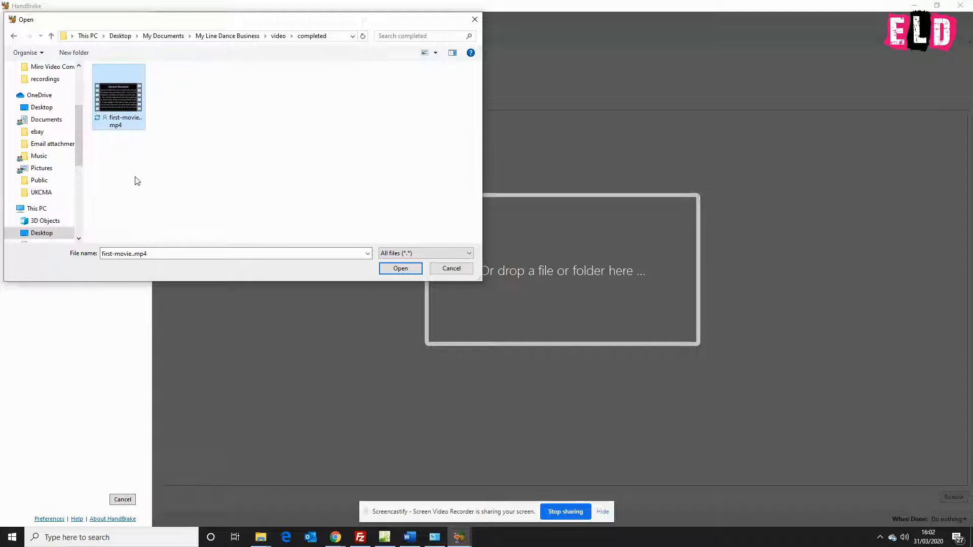
right_click(124, 96)
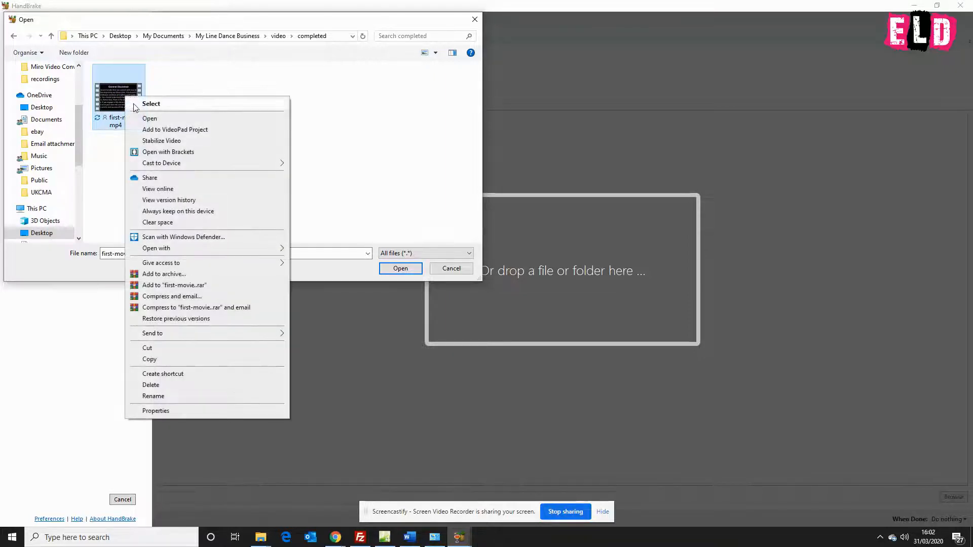
click(197, 413)
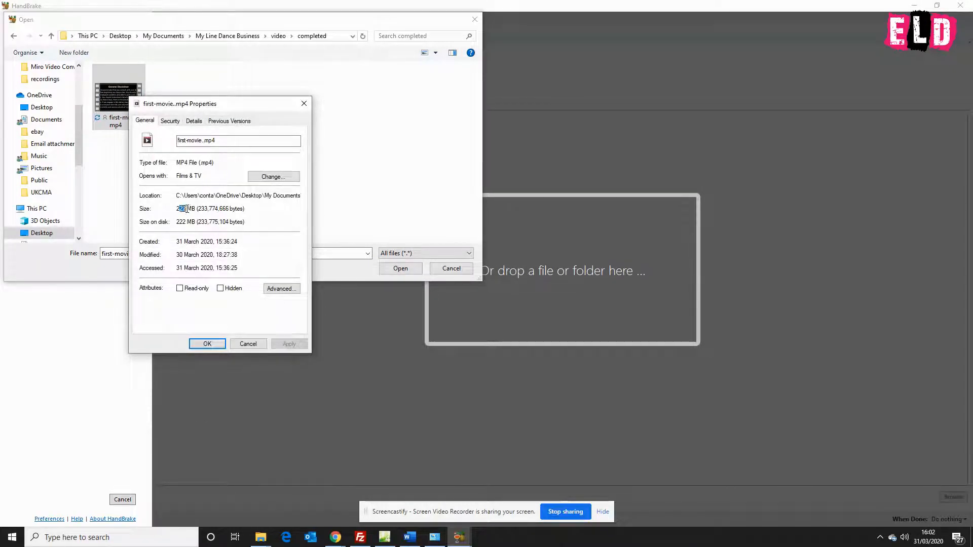
drag(178, 209, 196, 208)
click(248, 344)
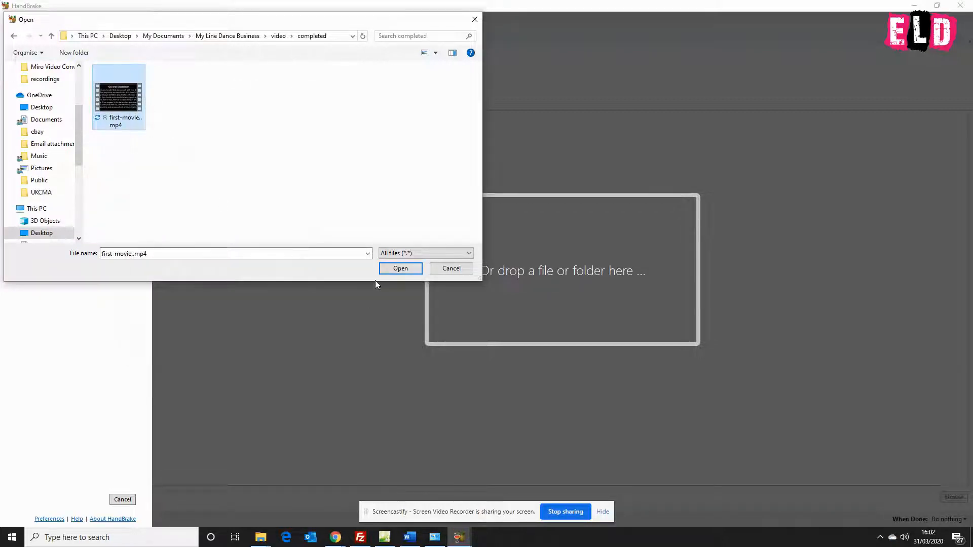
Load first-movie..mp4 as the source and apply the Fast 720p30 preset
click(401, 270)
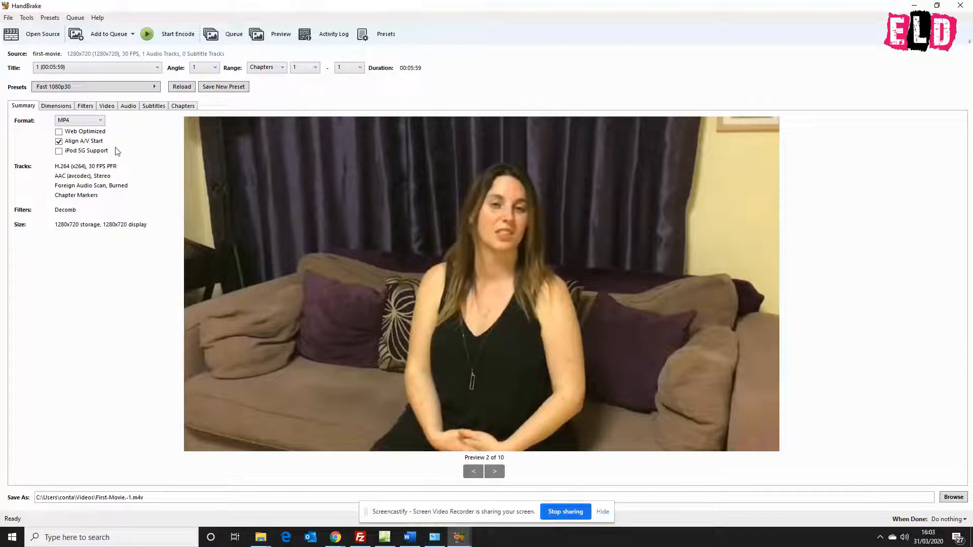
click(63, 133)
click(383, 36)
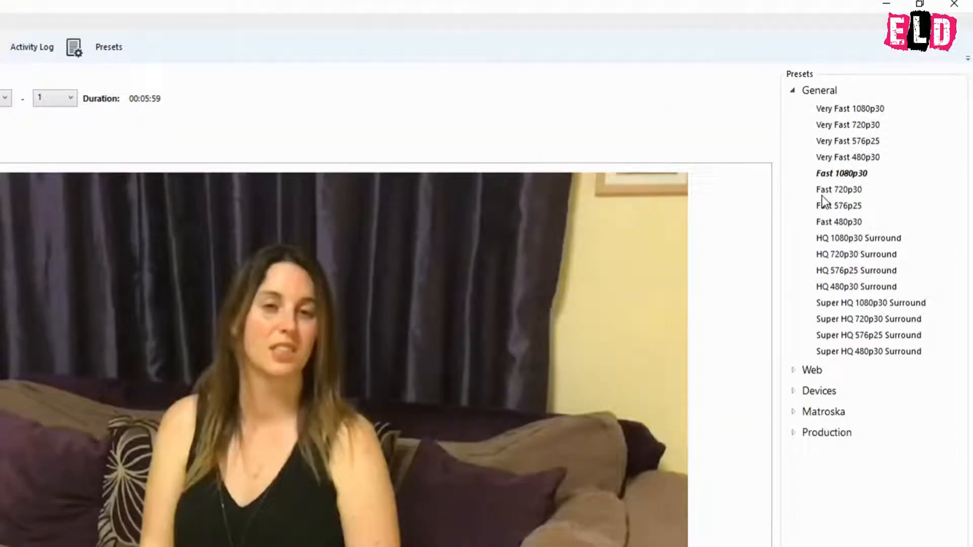
mouse_move(878, 130)
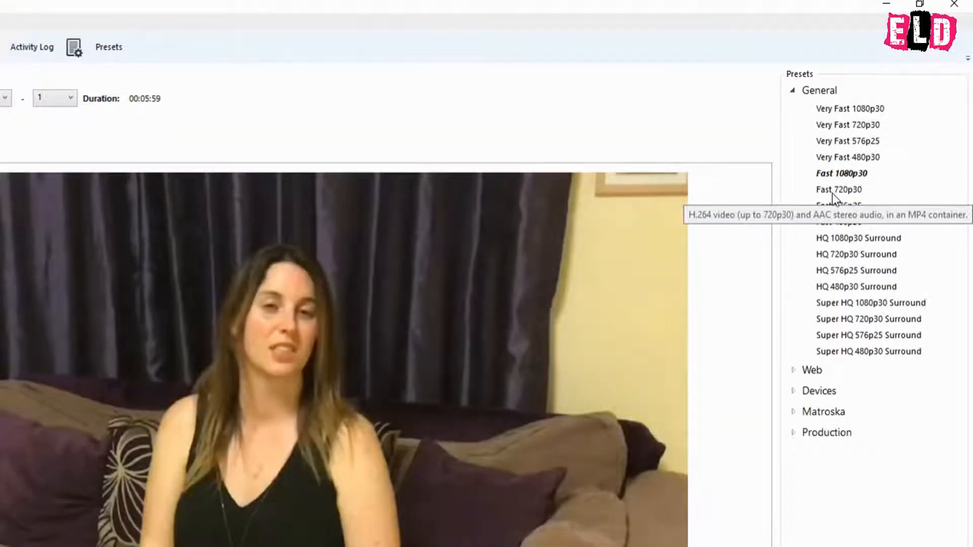
click(833, 193)
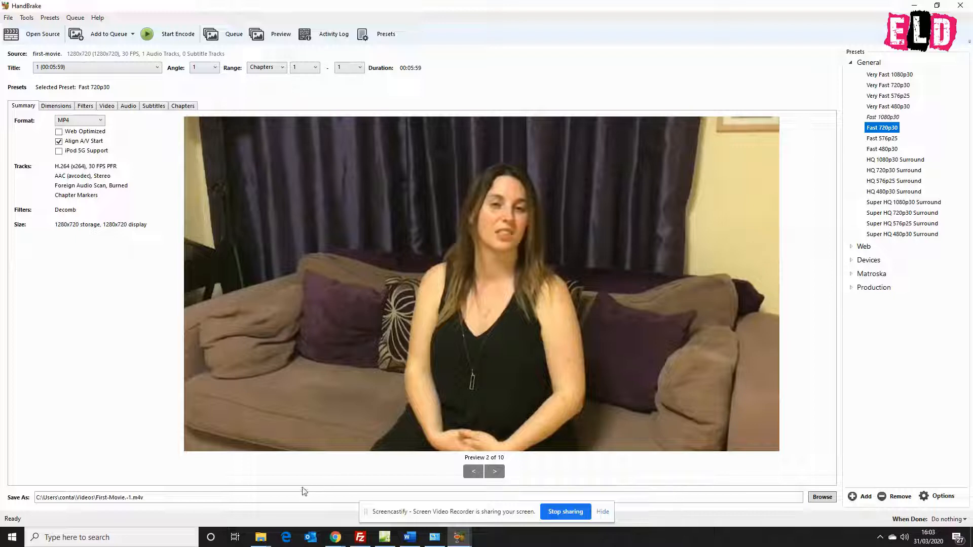
Browse for the output destination and go to My Documents > My Line Dance Business > video > compressed
click(159, 497)
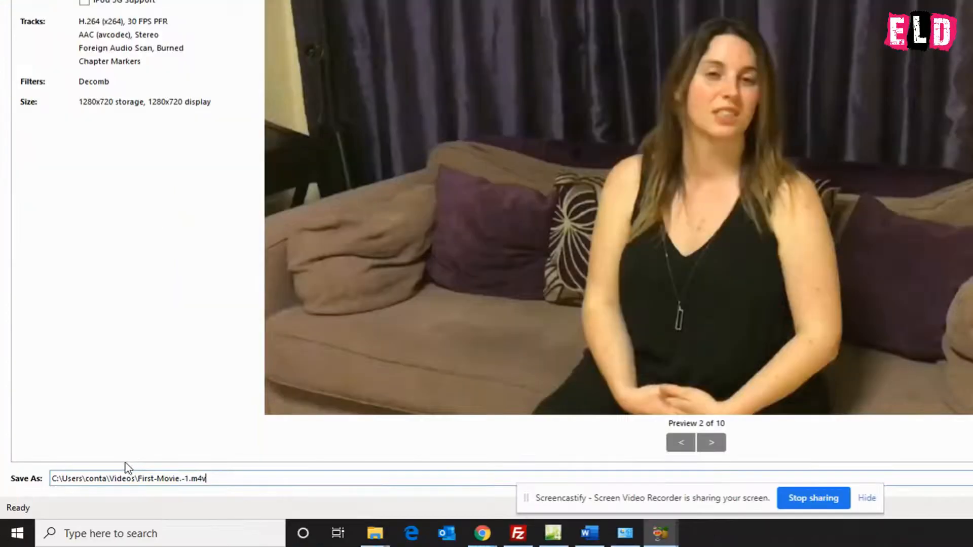
drag(68, 479, 234, 485)
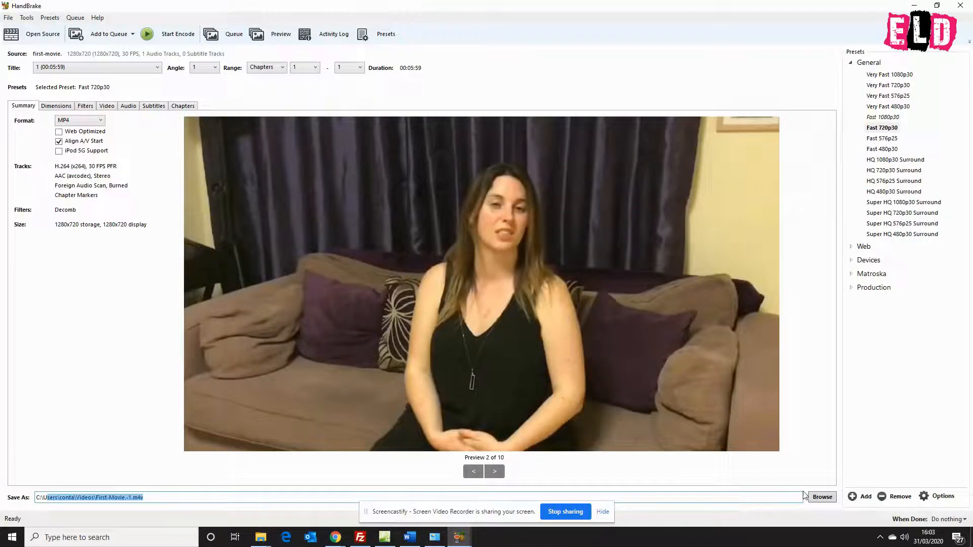
click(818, 497)
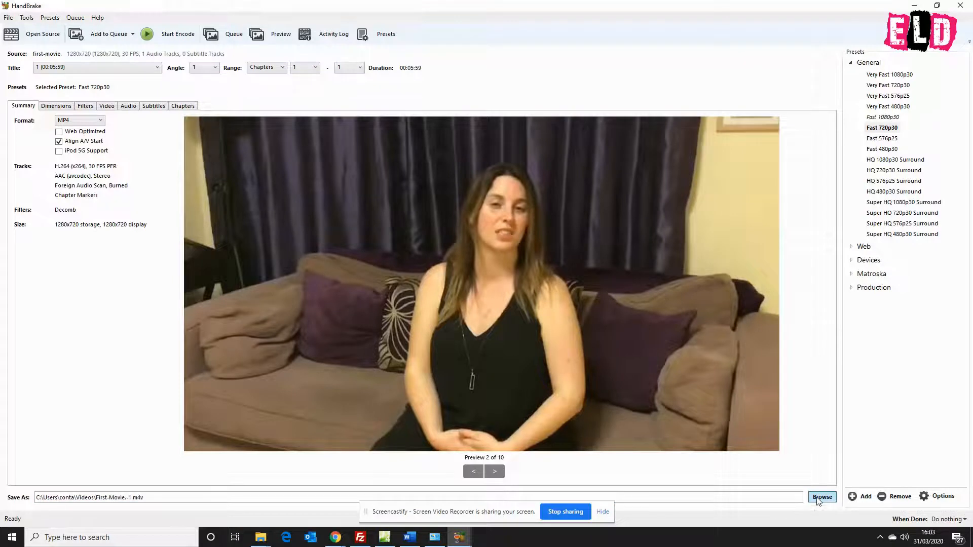
scroll(56, 121, up, 4)
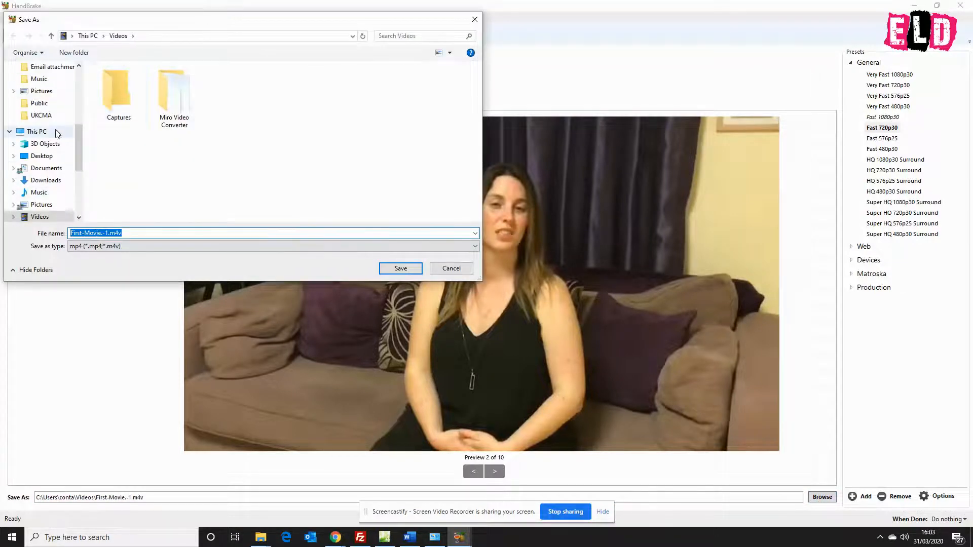
scroll(43, 101, up, 3)
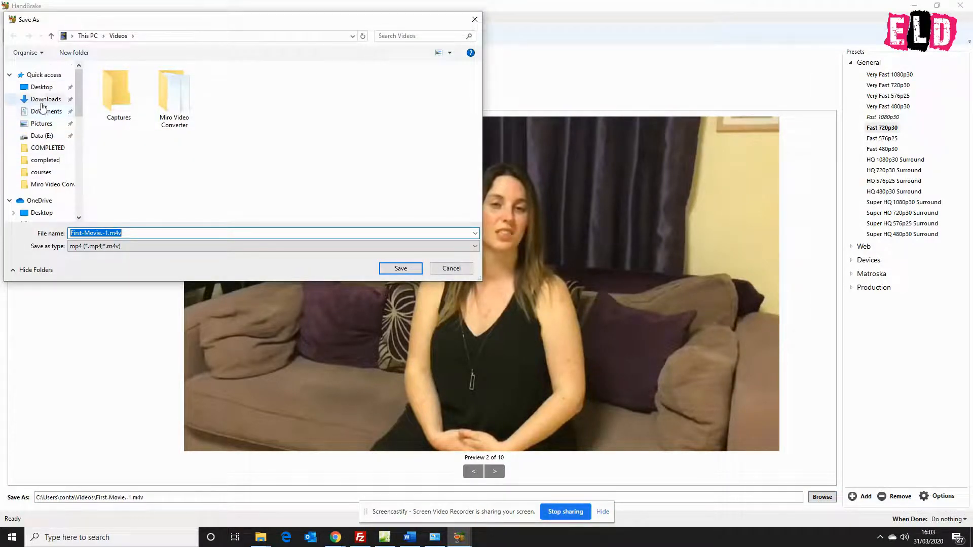
click(43, 89)
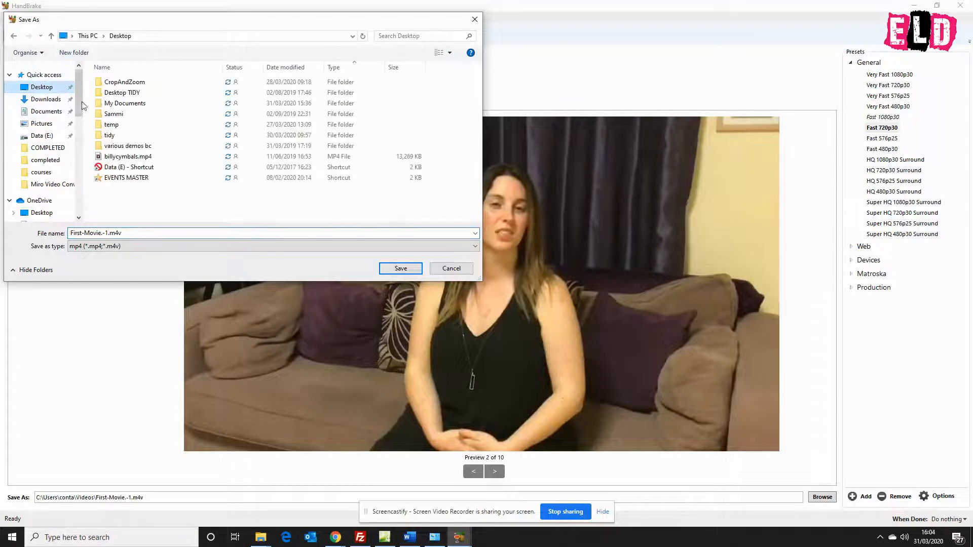
double_click(127, 105)
double_click(129, 83)
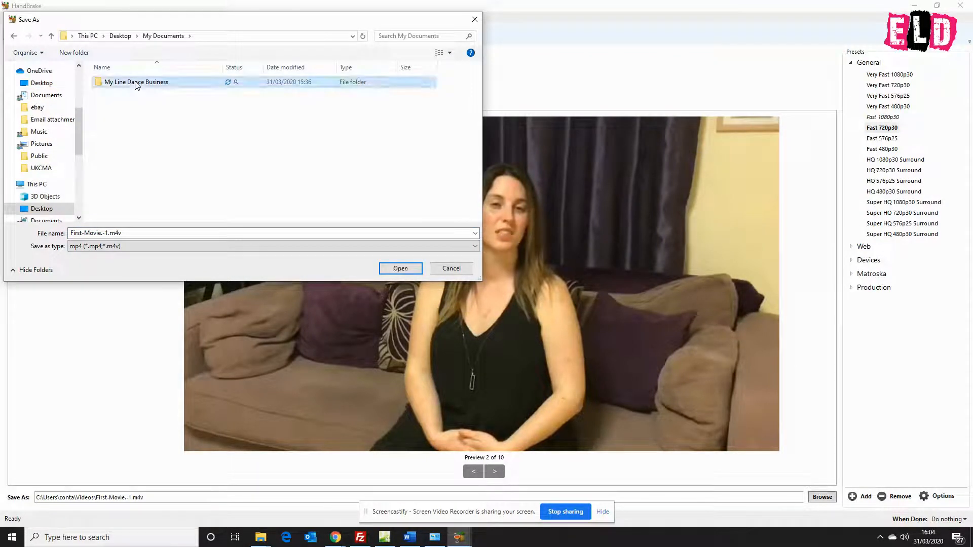
double_click(120, 116)
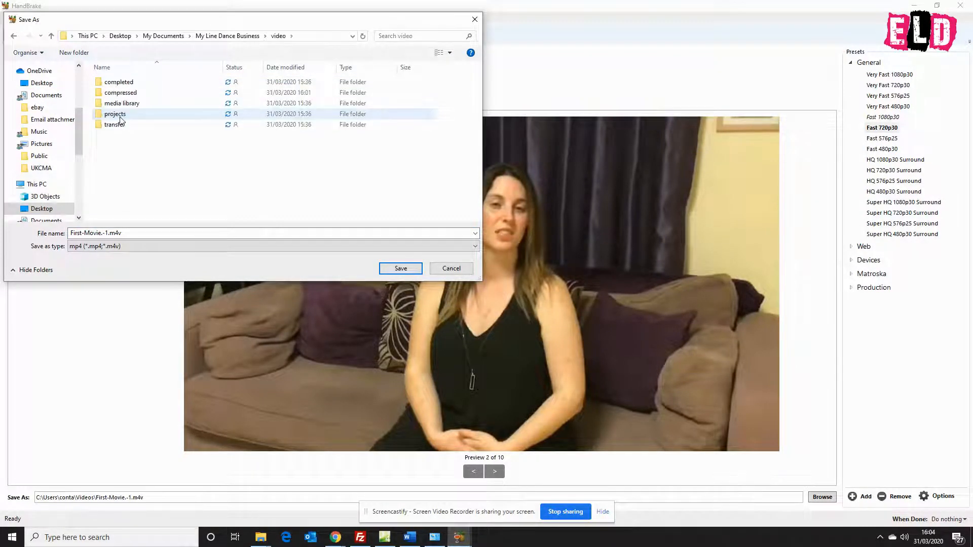
click(126, 94)
double_click(127, 95)
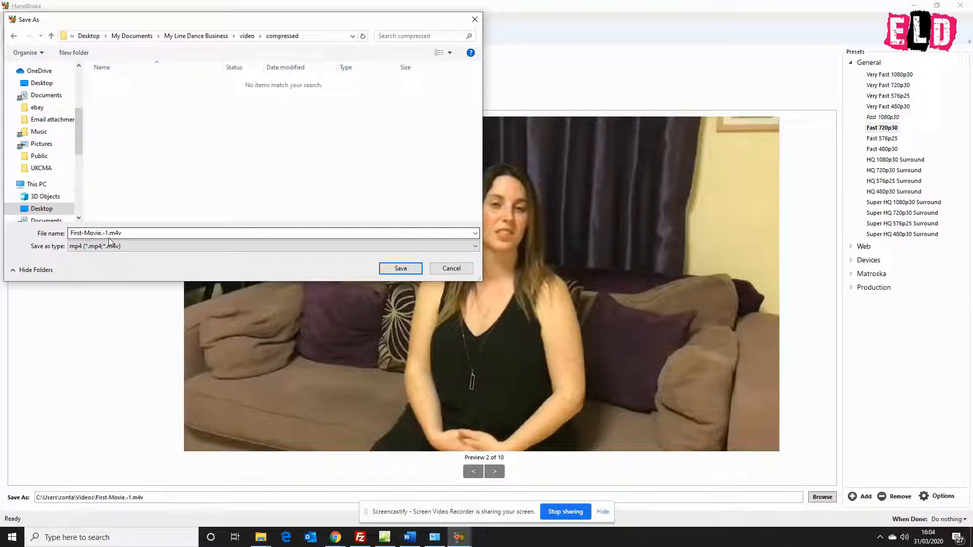
Add "compressed" to the output file name and save the destination
click(109, 233)
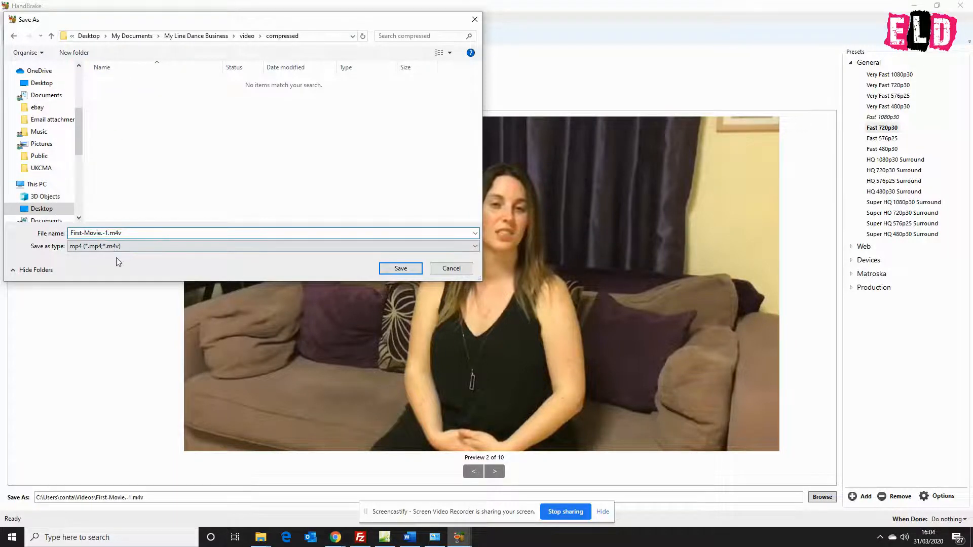
text(compressed)
click(396, 269)
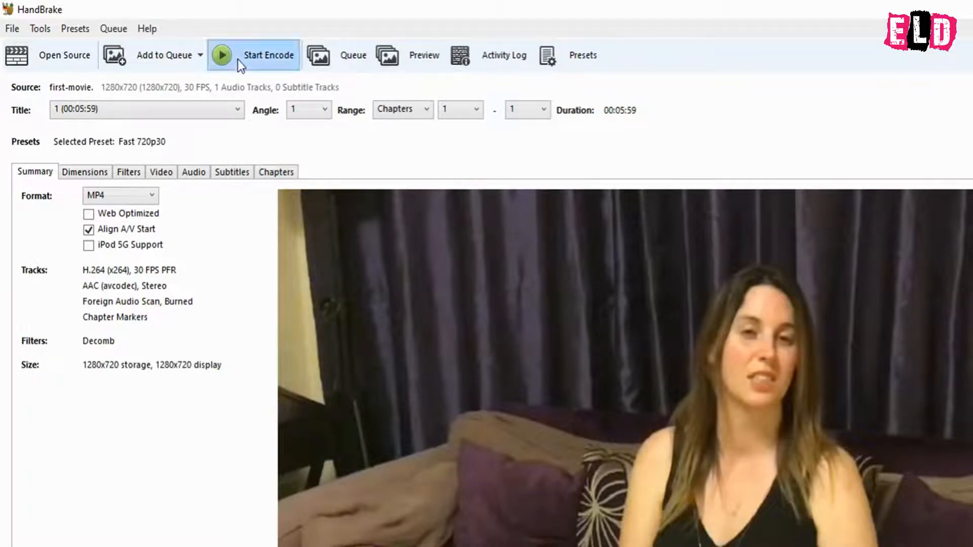
Start encoding the first-movie source with the selected Fast 720p30 preset
click(238, 59)
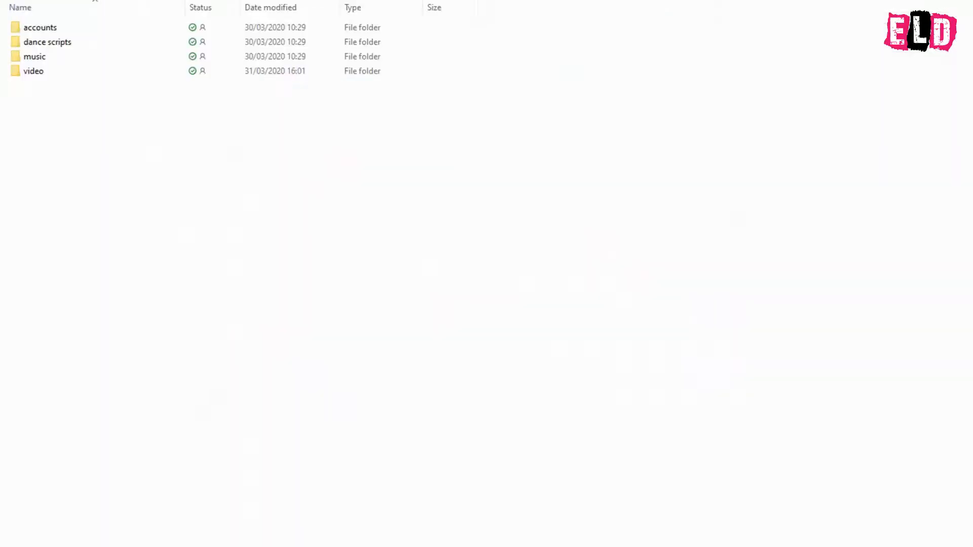
In File Explorer, go to the video > compressed folder and check the file size of First-Movie.-1compressed.m4v in its properties
double_click(34, 71)
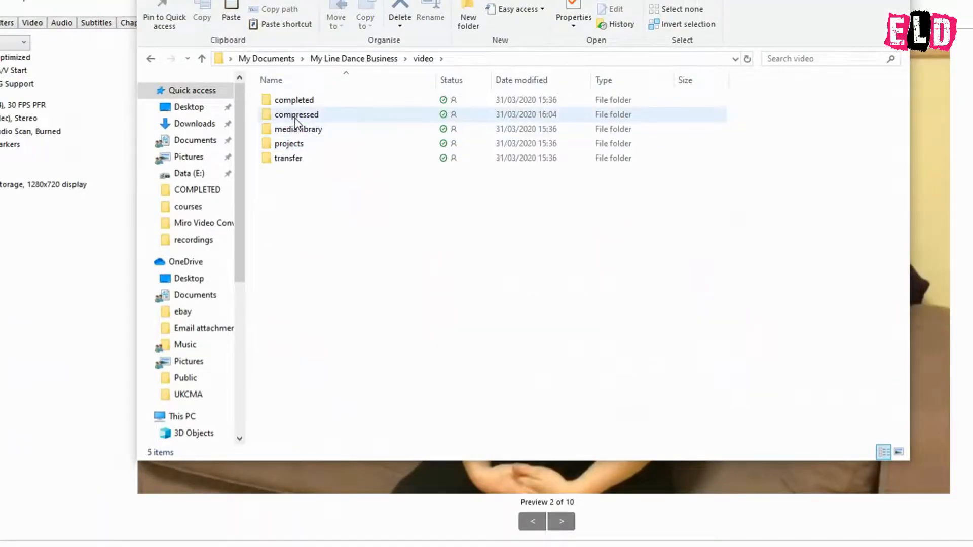
double_click(294, 116)
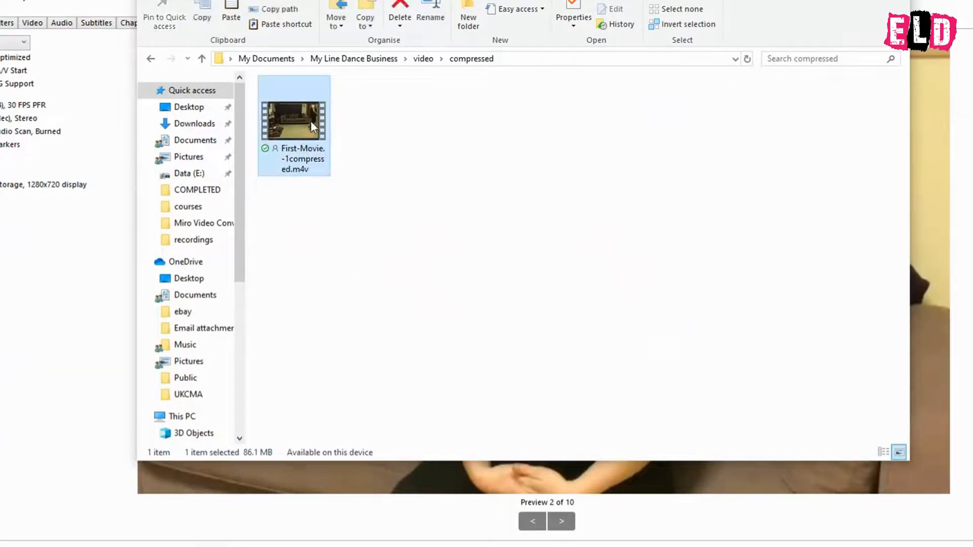
right_click(311, 122)
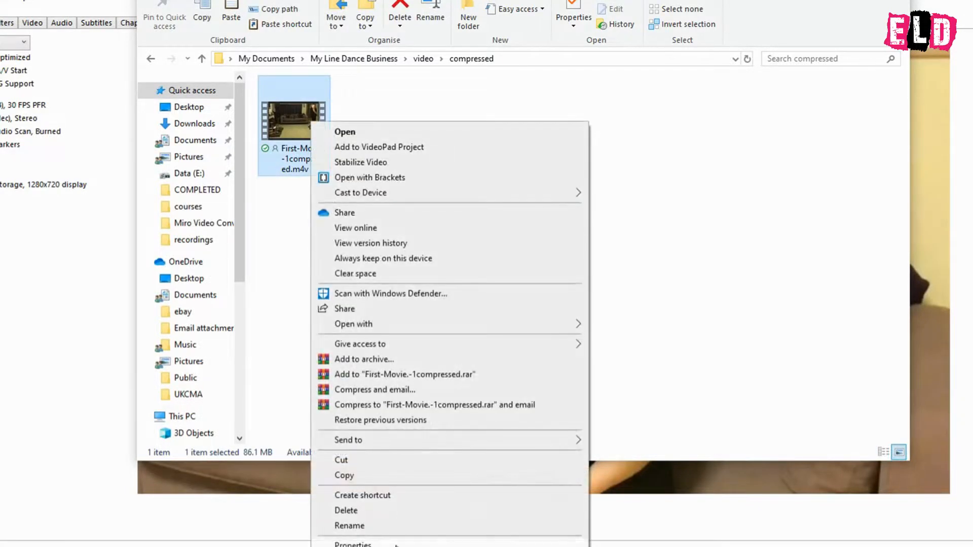
click(397, 545)
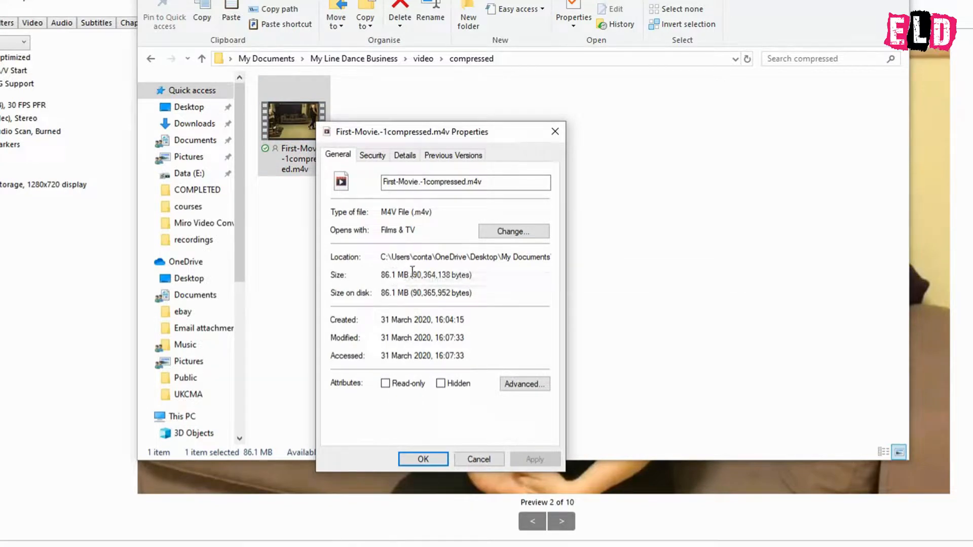
click(472, 460)
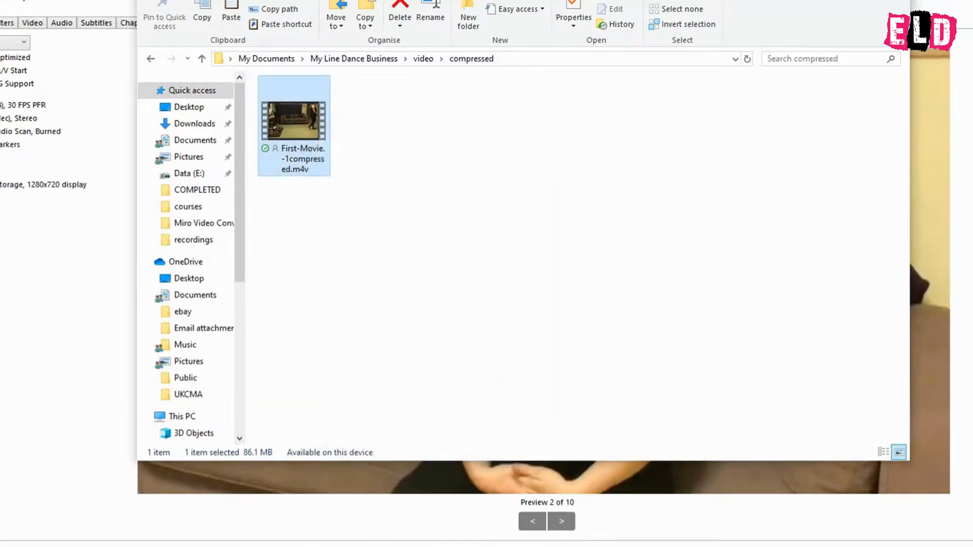